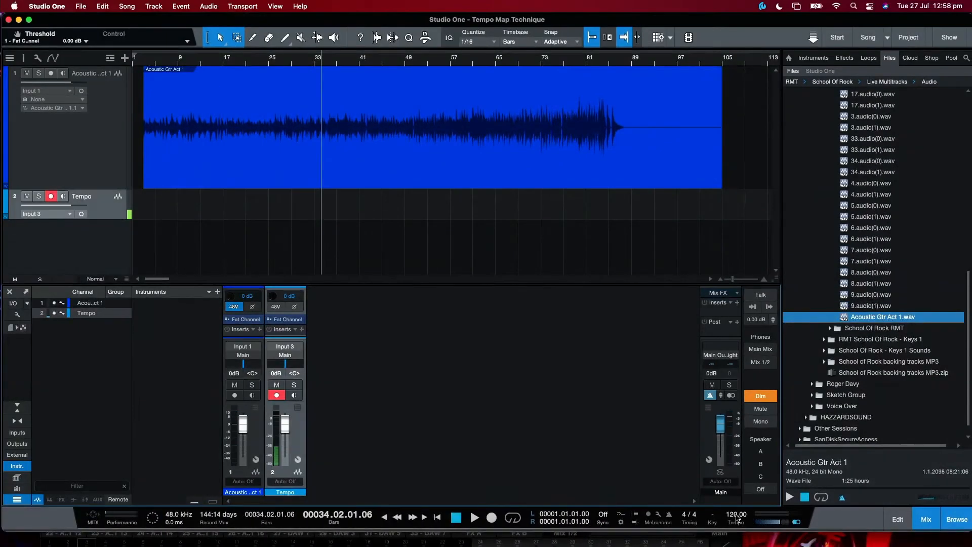
# Set the song tempo to 123 and start the transport from bar 3
pyautogui.doubleClick(736, 515)
pyautogui.write('123')
pyautogui.press('Return')
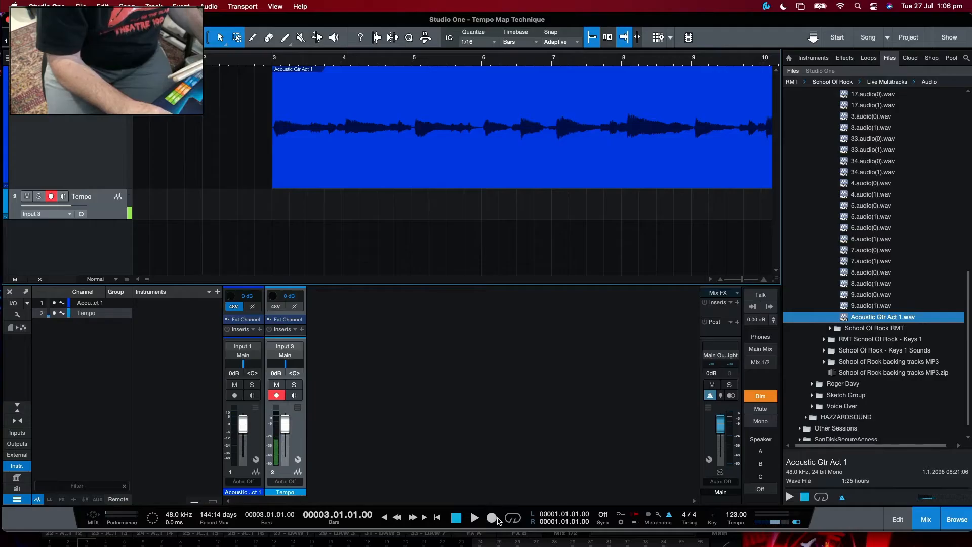
pyautogui.press('space')
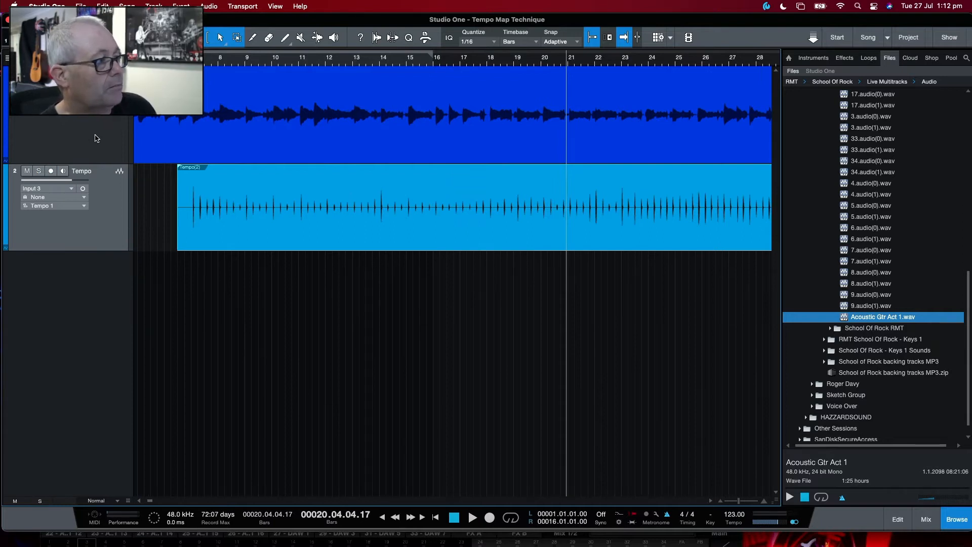
# Group the acoustic guitar and Tempo tracks together under the name TEMPO
pyautogui.click(95, 136)
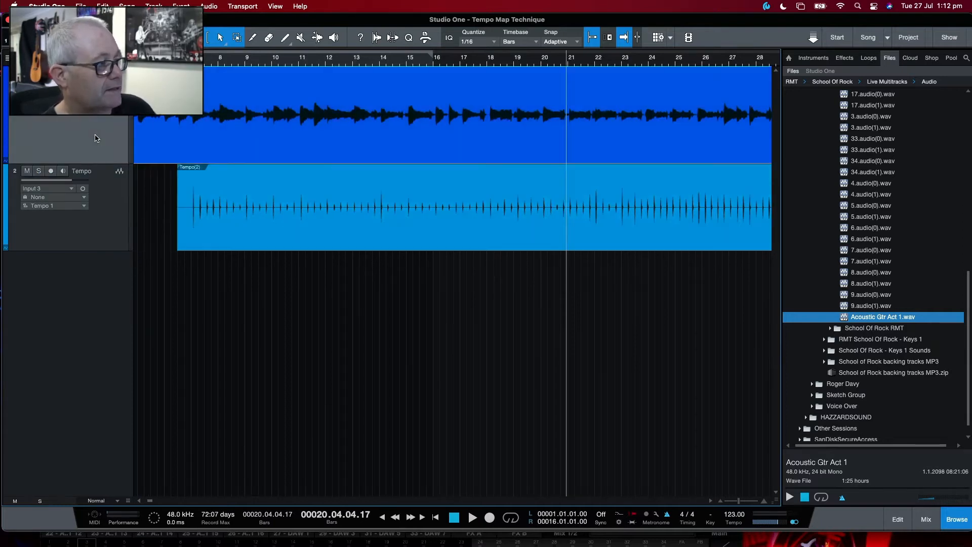
pyautogui.click(105, 223)
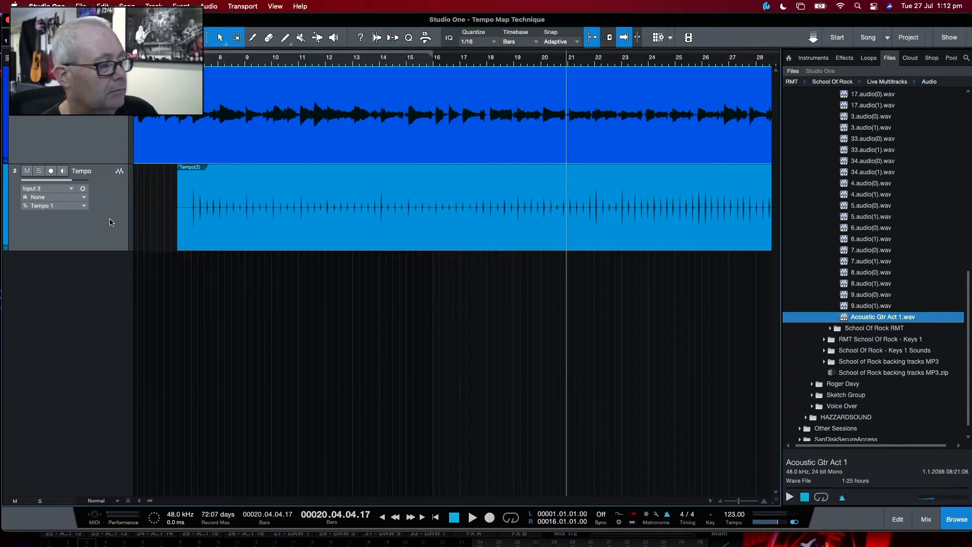
pyautogui.rightClick(111, 222)
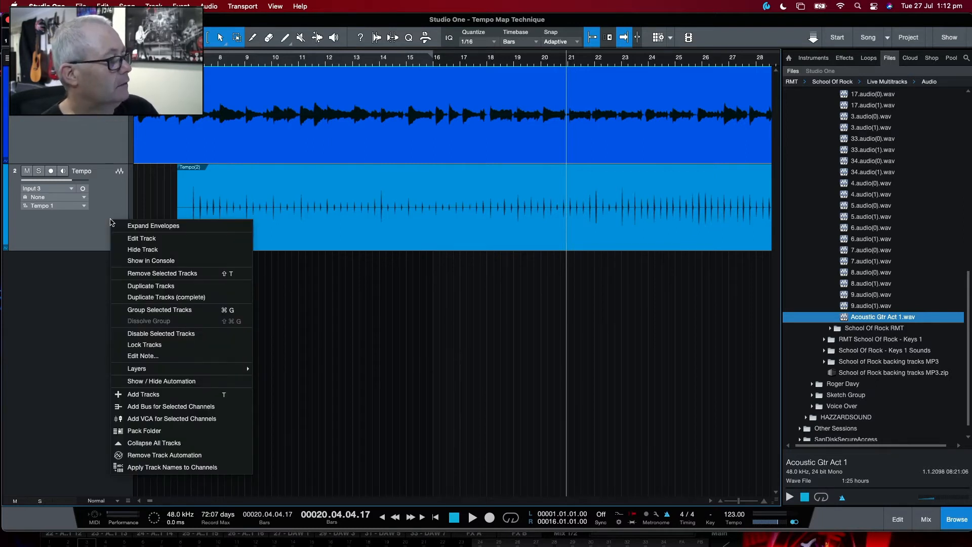
pyautogui.click(187, 310)
pyautogui.write('TEMPO')
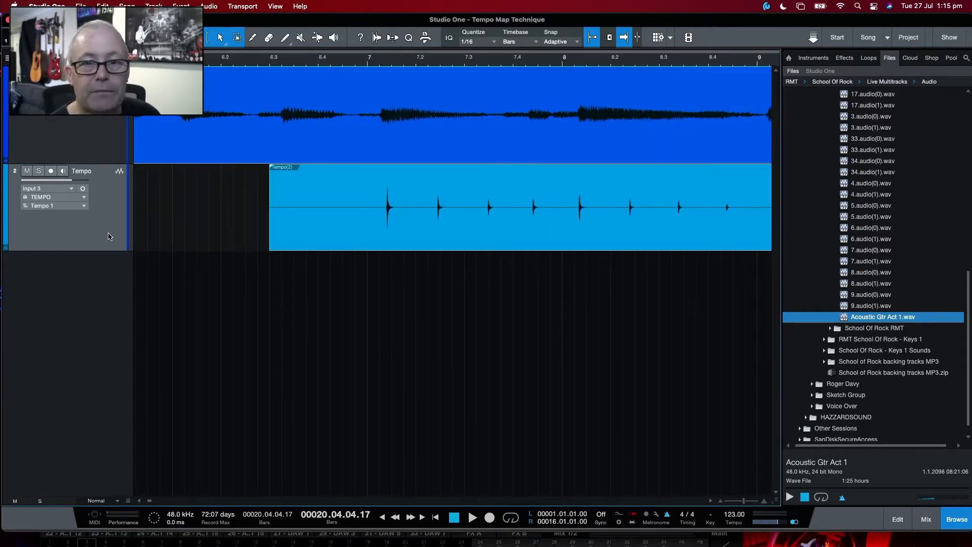
# Move the Tempo track above the acoustic guitar track and choose Bars as the time format
pyautogui.moveTo(109, 235); pyautogui.dragTo(109, 150)
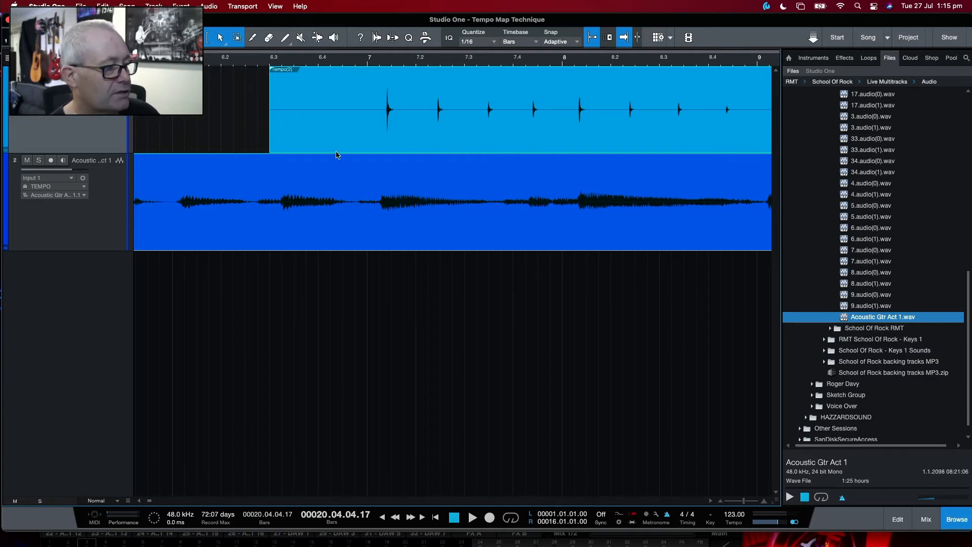
pyautogui.click(264, 523)
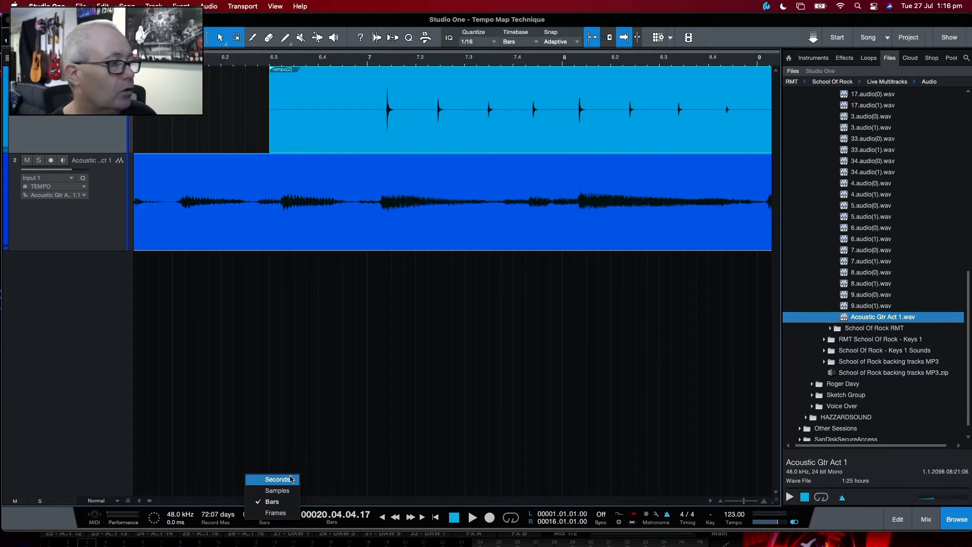
pyautogui.click(282, 505)
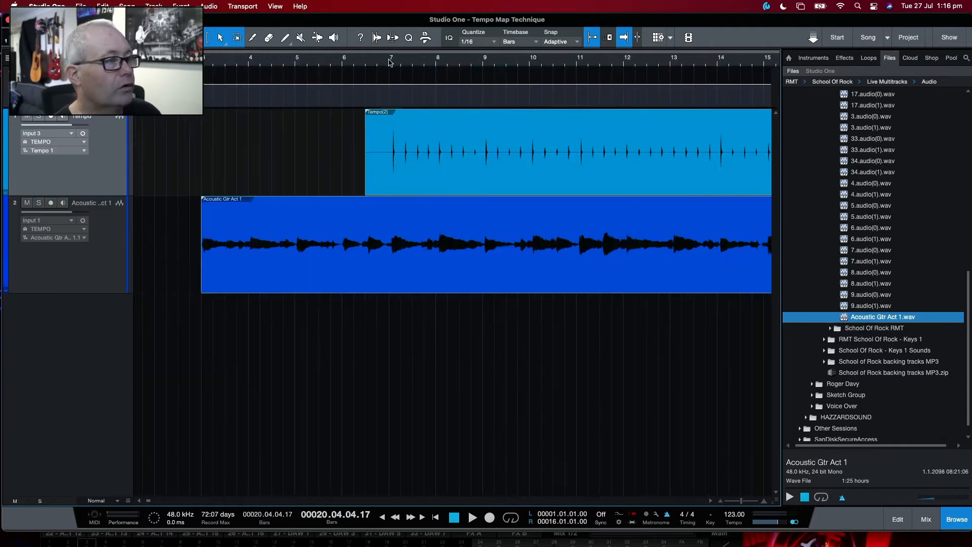
# Activate the Bend tool and compare the first Tempo hit's position with the bar 7 line
pyautogui.moveTo(391, 62); pyautogui.dragTo(389, 104)
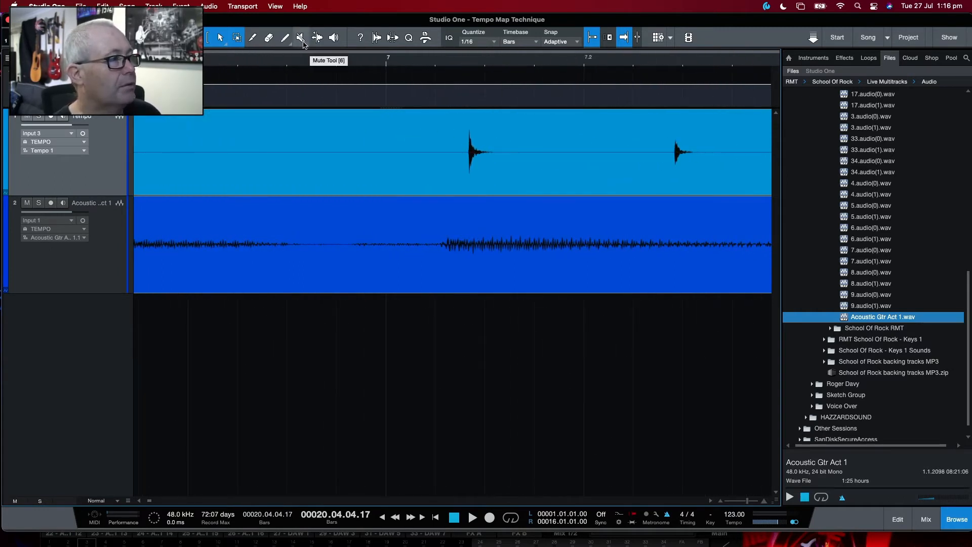
pyautogui.click(319, 43)
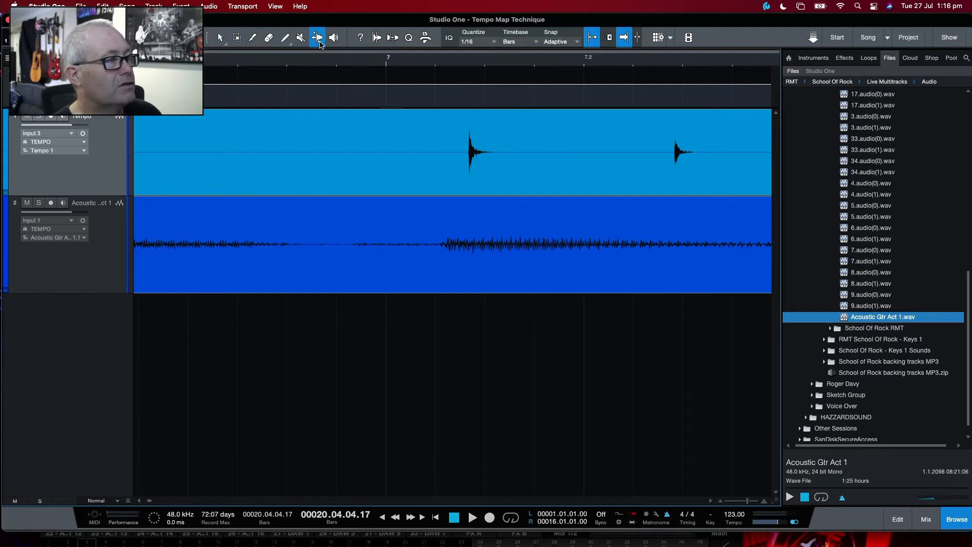
pyautogui.moveTo(473, 71); pyautogui.dragTo(477, 102)
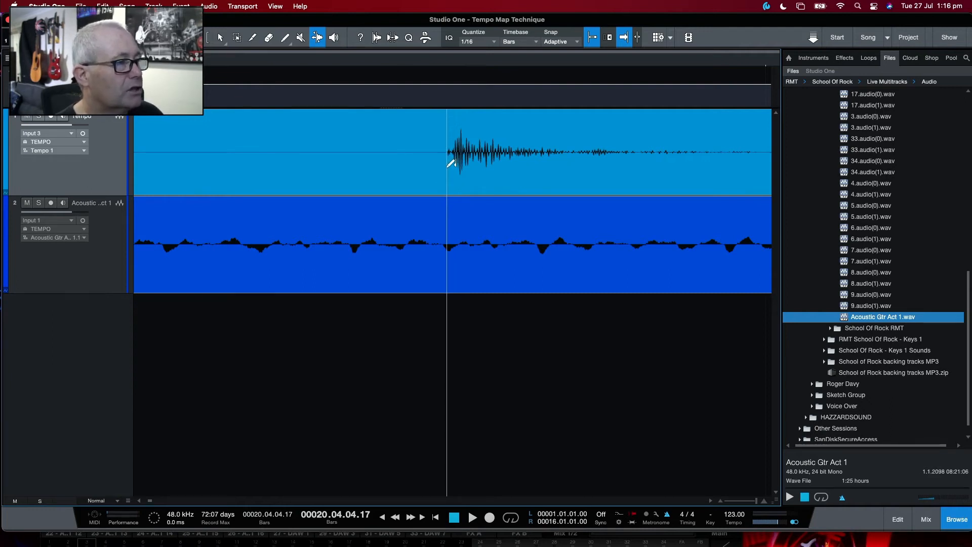
pyautogui.click(449, 167)
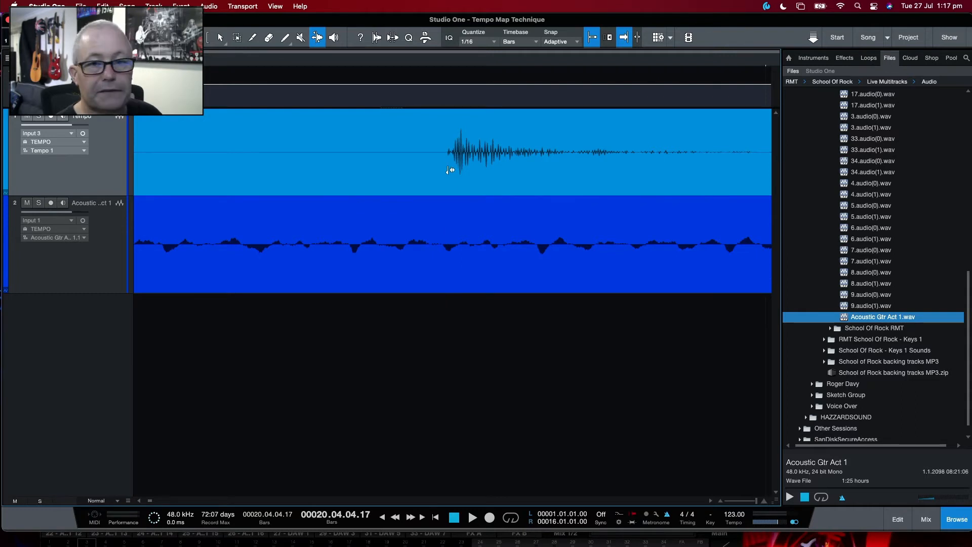
pyautogui.moveTo(447, 171)
pyautogui.mouseDown()
pyautogui.moveTo(430, 170)
pyautogui.moveTo(465, 171)
pyautogui.moveTo(451, 171)
pyautogui.mouseUp()
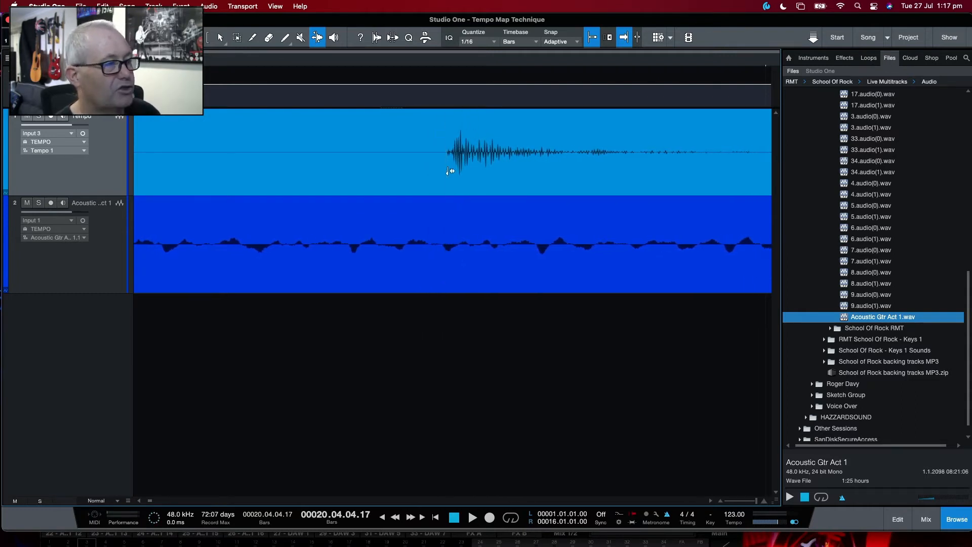
pyautogui.moveTo(456, 54); pyautogui.dragTo(464, 3)
pyautogui.moveTo(462, 153)
pyautogui.mouseDown()
pyautogui.moveTo(445, 156)
pyautogui.moveTo(478, 163)
pyautogui.mouseUp()
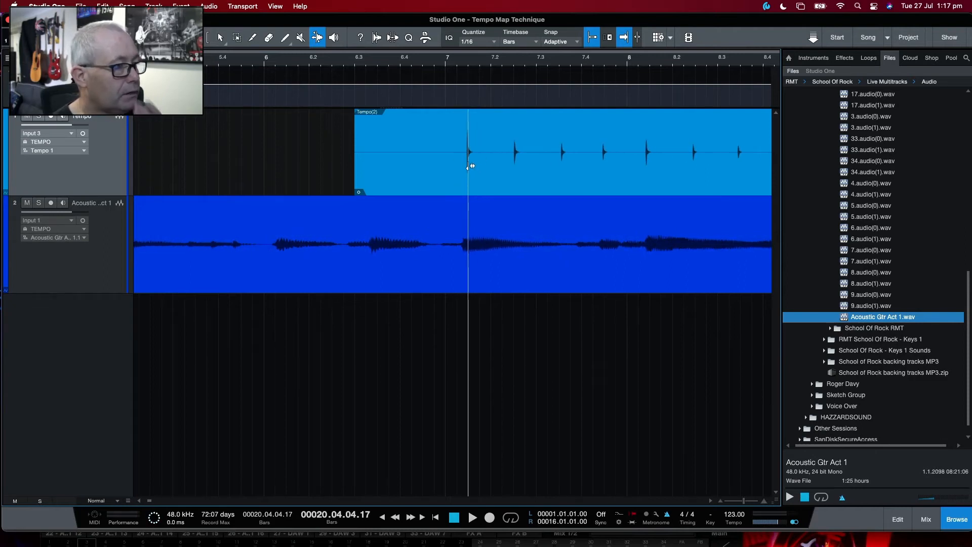
pyautogui.scroll(-5, 482, 58)
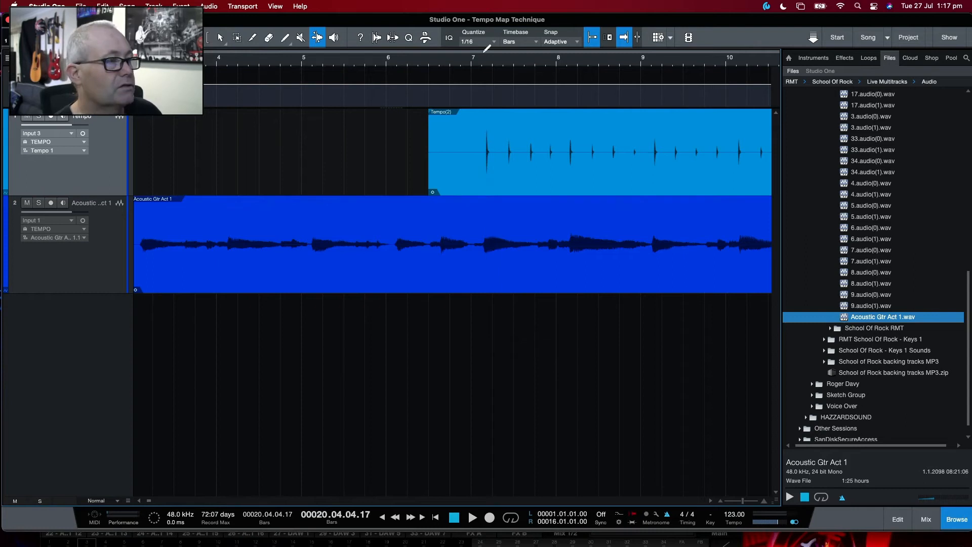
pyautogui.moveTo(471, 57); pyautogui.dragTo(472, 78)
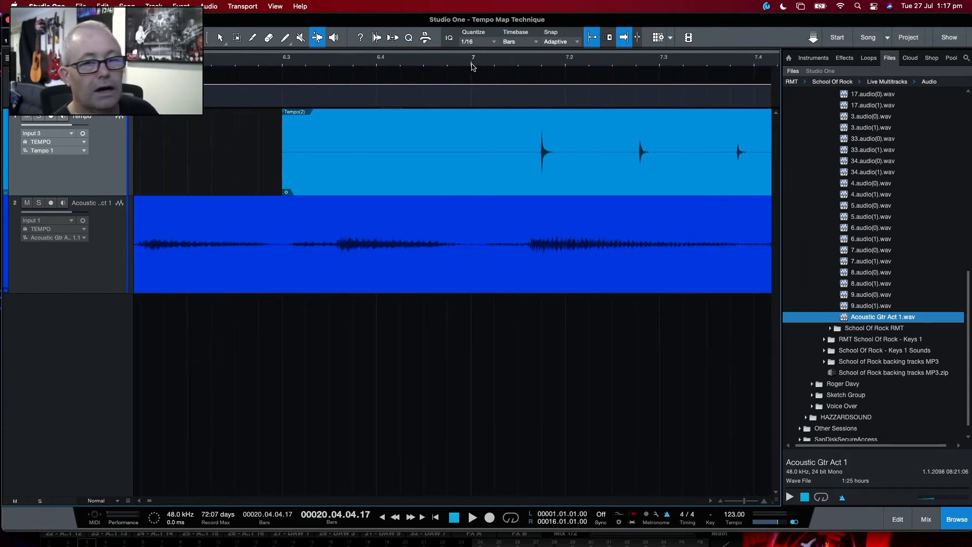
pyautogui.moveTo(483, 64); pyautogui.dragTo(478, 36)
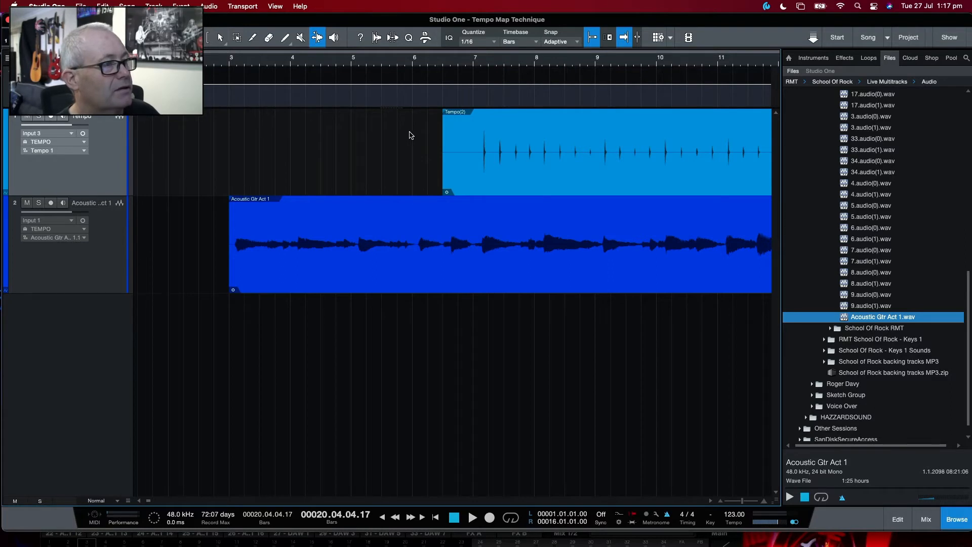
# Show the Audio Bend options and play both tracks from bar 3 to just past bar 7
pyautogui.click(379, 42)
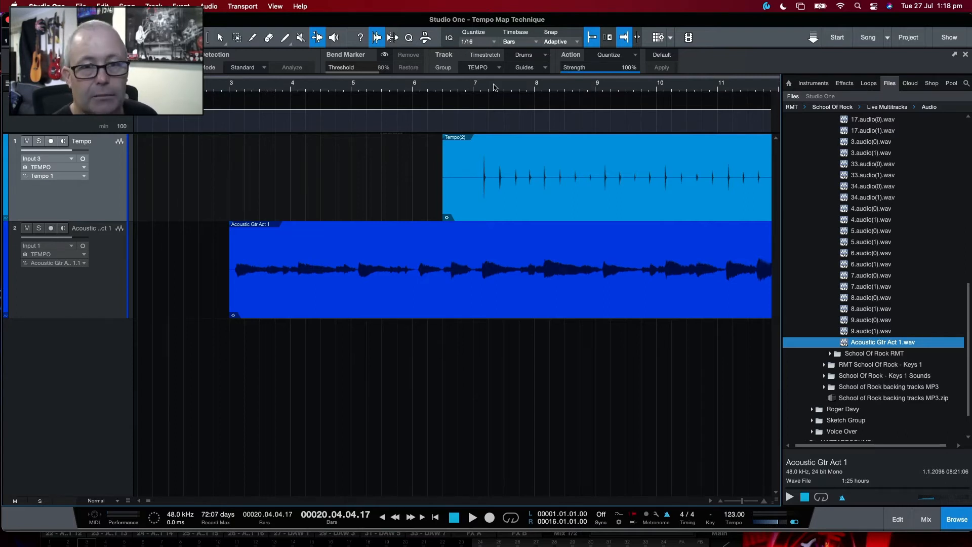
pyautogui.moveTo(475, 89); pyautogui.dragTo(477, 73)
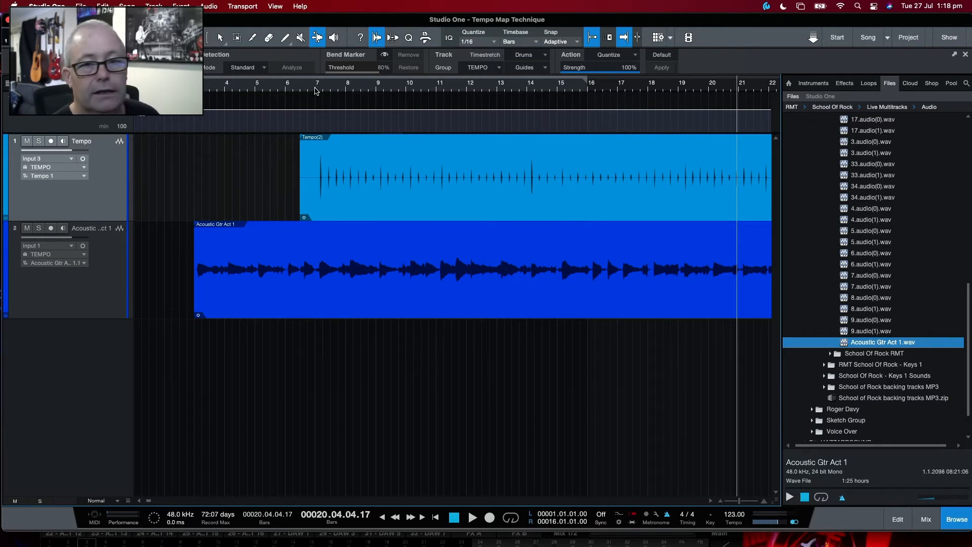
pyautogui.scroll(4, 315, 91)
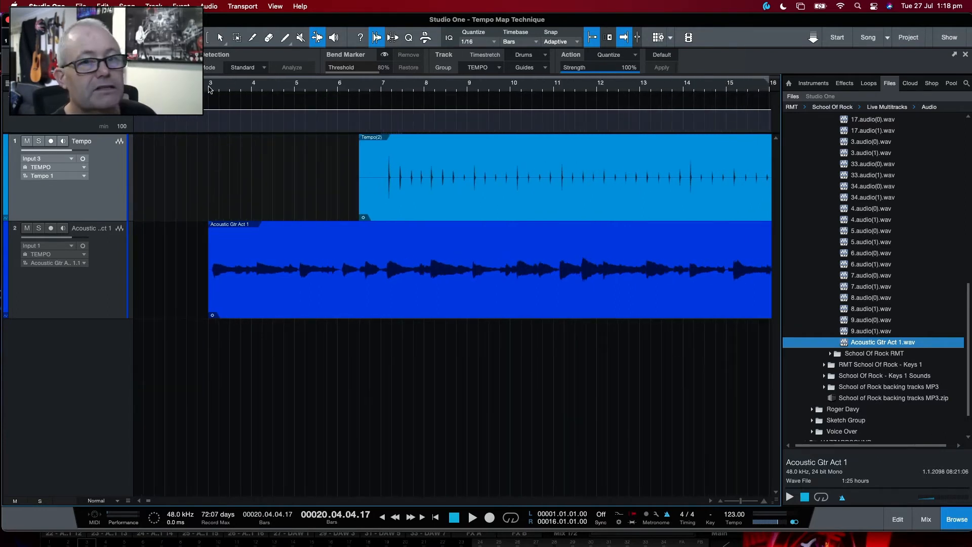
pyautogui.scroll(1, 209, 89)
pyautogui.click(209, 88)
pyautogui.press('space')
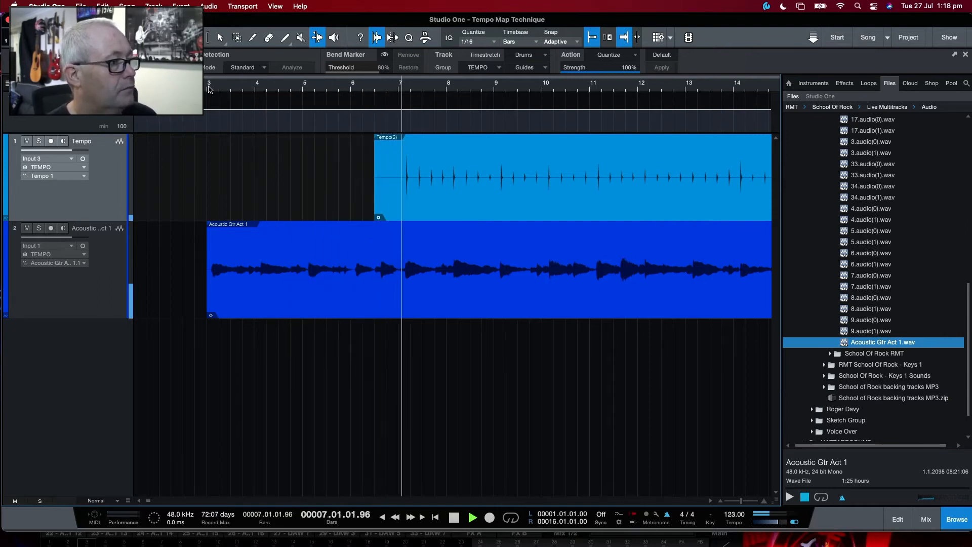
pyautogui.press('space')
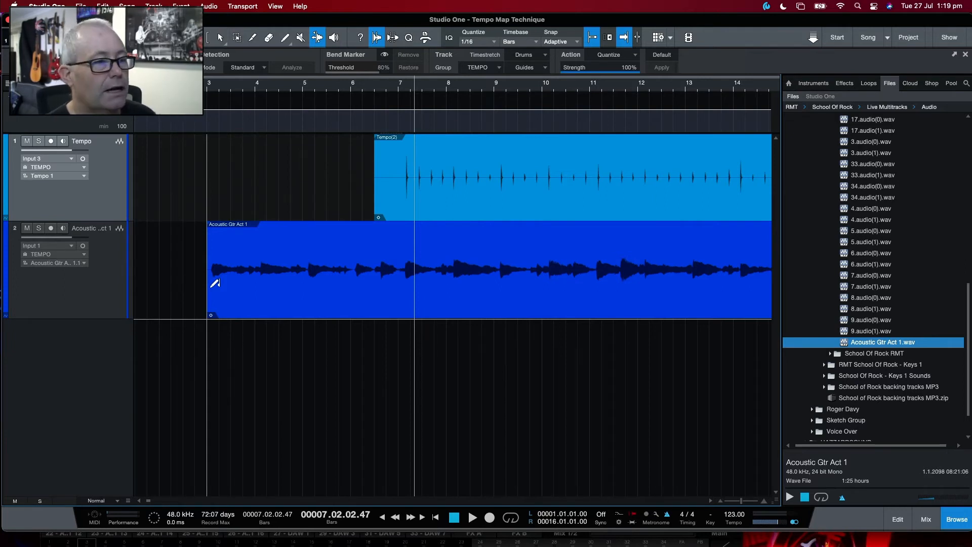
# With snapping off, shift the grouped events earlier so the first guitar note starts on bar 3
pyautogui.moveTo(195, 84); pyautogui.dragTo(212, 125)
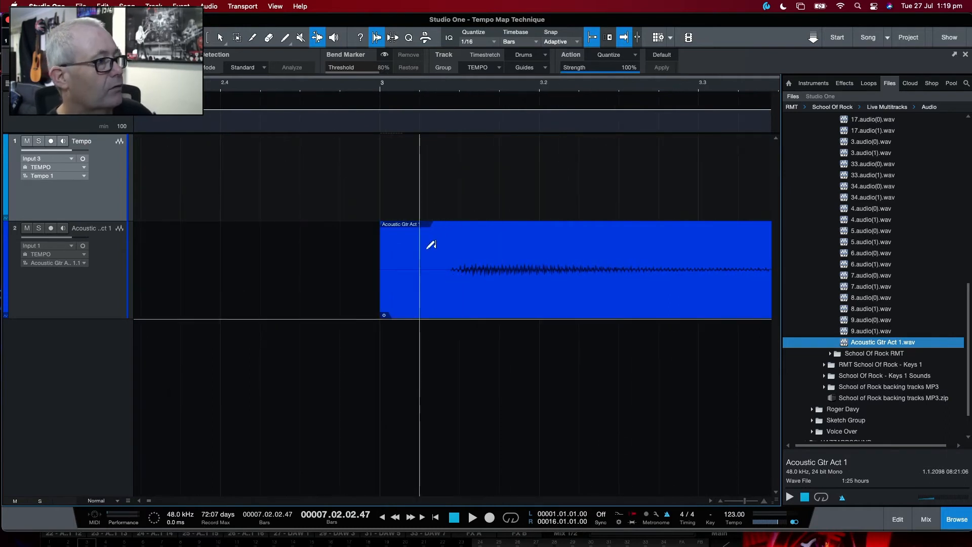
pyautogui.press('1')
pyautogui.moveTo(515, 298); pyautogui.dragTo(454, 301)
pyautogui.moveTo(436, 84); pyautogui.dragTo(420, 86)
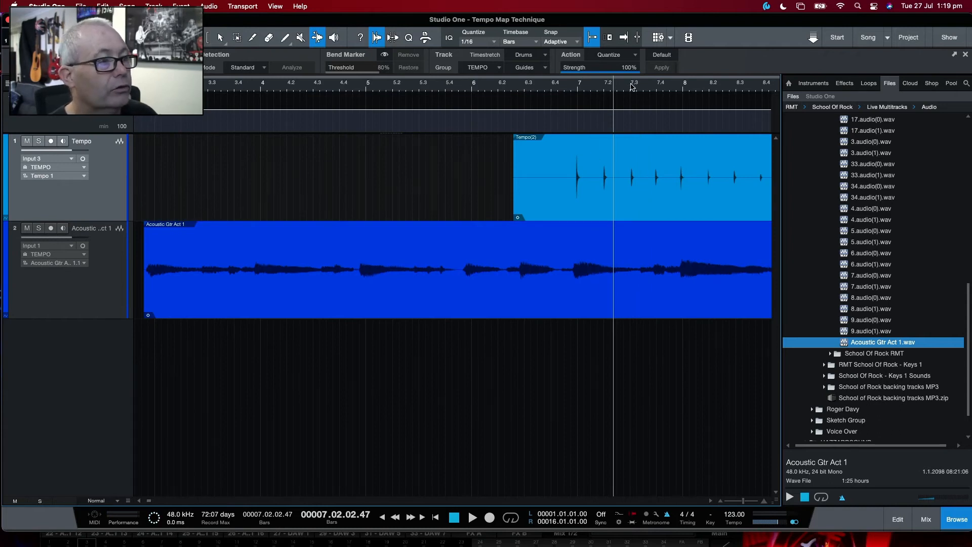
# Align the Tempo hit just before bar 8 with the bar 8 line using the Bend tool
pyautogui.moveTo(634, 87); pyautogui.dragTo(575, 119)
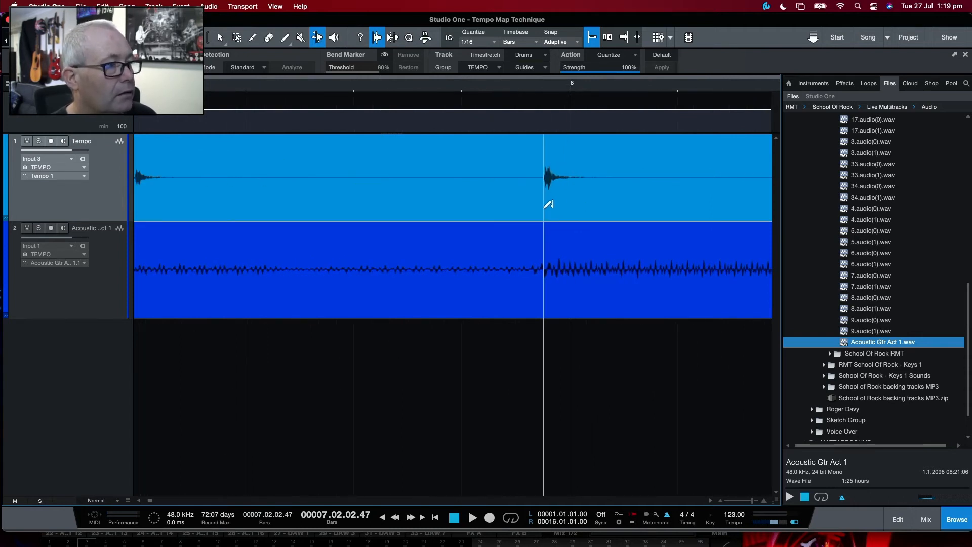
pyautogui.moveTo(545, 207); pyautogui.dragTo(570, 209)
pyautogui.moveTo(564, 89); pyautogui.dragTo(558, 48)
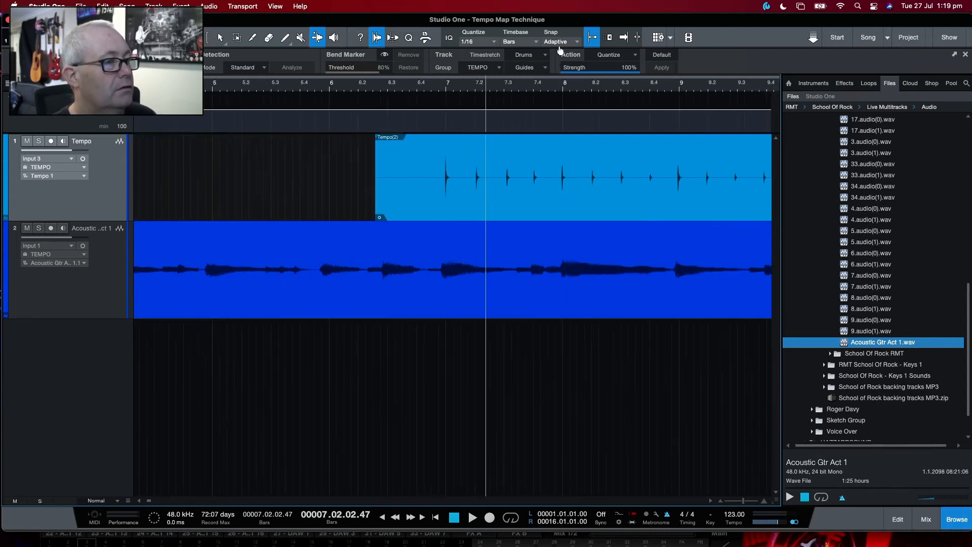
# Align the Tempo hit just before bar 9 with the bar 9 line using the Bend tool
pyautogui.hscroll(3, 626, 179)
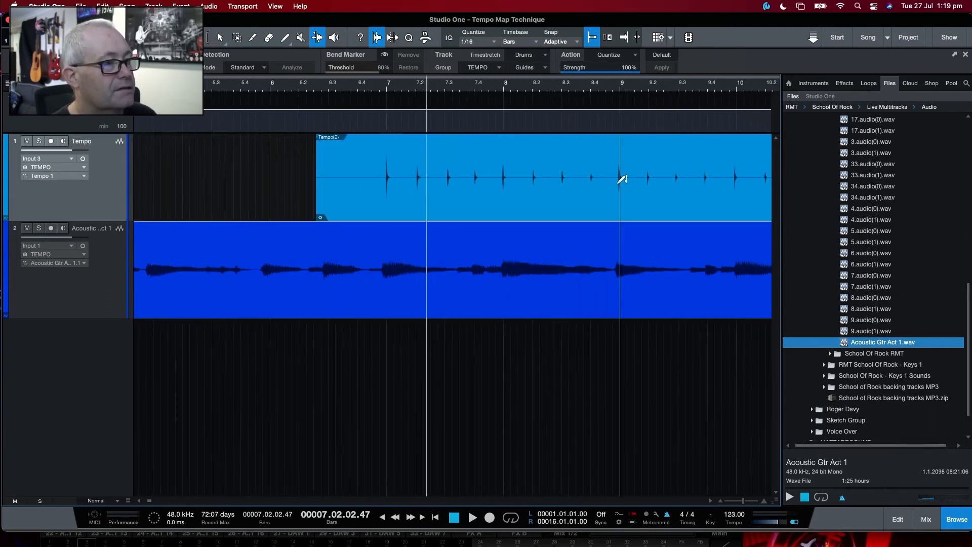
pyautogui.hscroll(5, 631, 136)
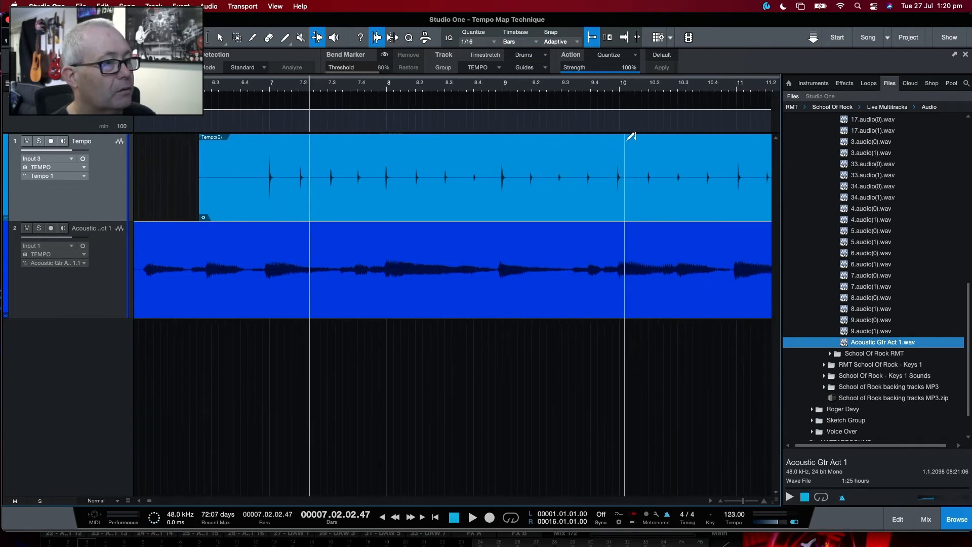
pyautogui.moveTo(505, 89); pyautogui.dragTo(504, 134)
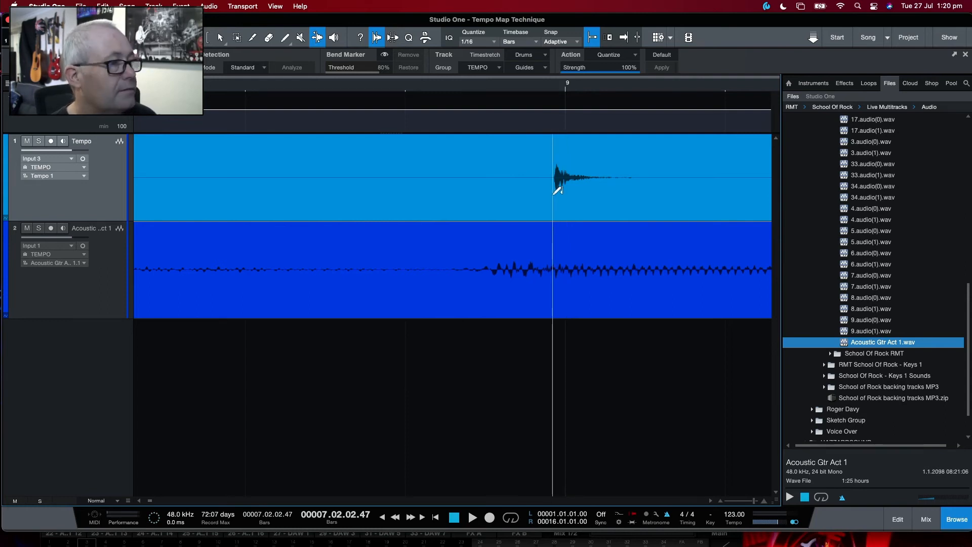
pyautogui.moveTo(557, 198); pyautogui.dragTo(564, 191)
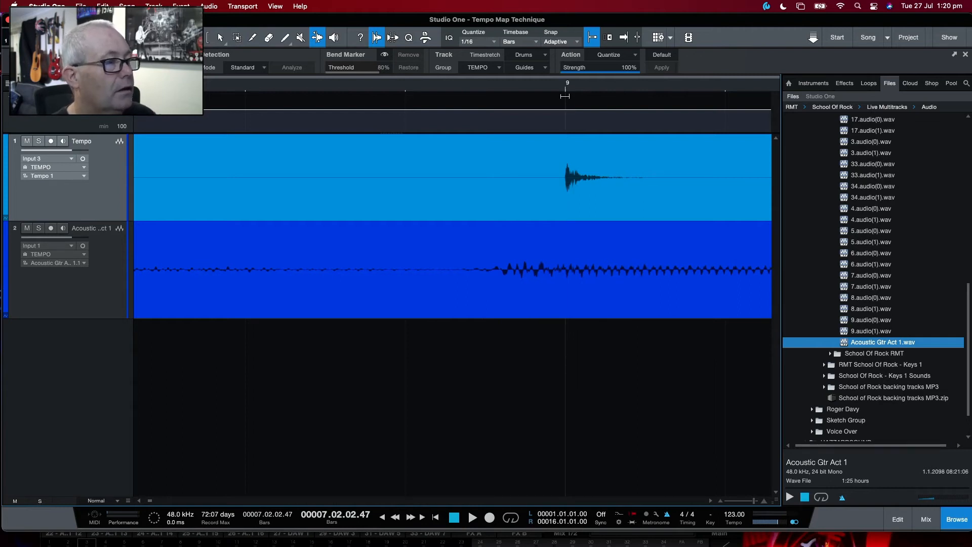
pyautogui.moveTo(566, 89); pyautogui.dragTo(564, 59)
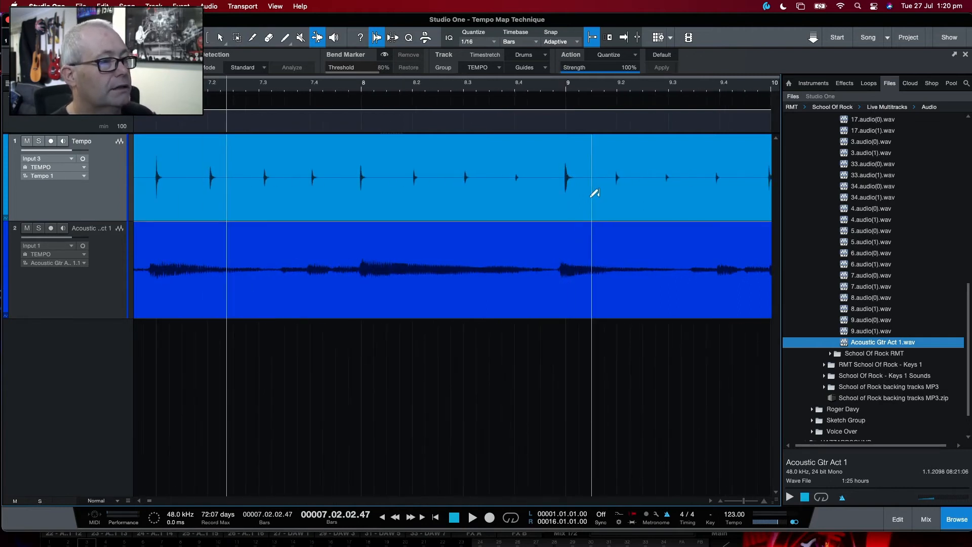
# Align the Tempo hit just before bar 10 with the bar 10 line using the Bend tool
pyautogui.hscroll(5, 572, 152)
pyautogui.moveTo(537, 88); pyautogui.dragTo(517, 182)
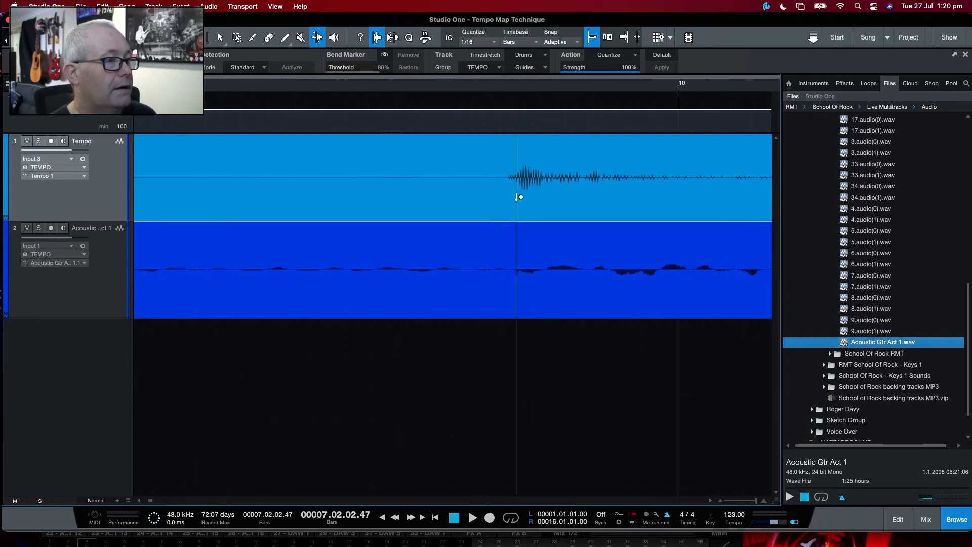
pyautogui.moveTo(516, 198); pyautogui.dragTo(678, 193)
pyautogui.press('w')
pyautogui.press('w')
pyautogui.press('w')
pyautogui.press('w')
pyautogui.press('w')
pyautogui.press('w')
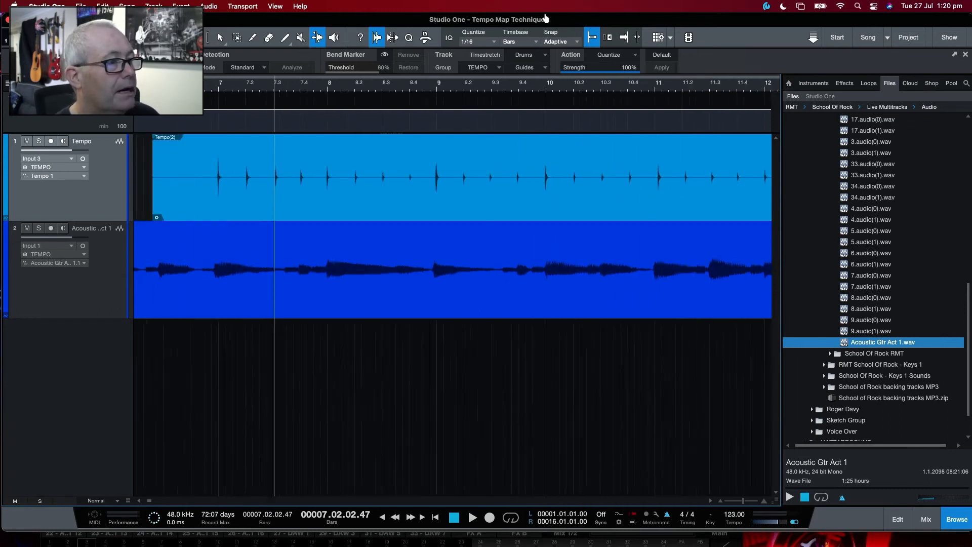
# Play the aligned tracks from bar 7 to check their timing
pyautogui.click(404, 85)
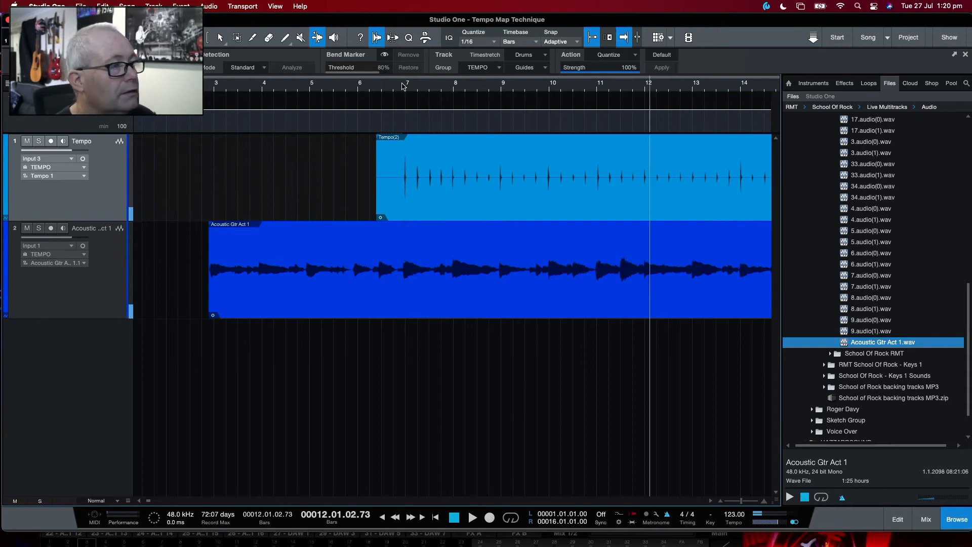
# Return the playhead to bar 7 and turn off Click in Precount Only in the metronome setup
pyautogui.click(403, 85)
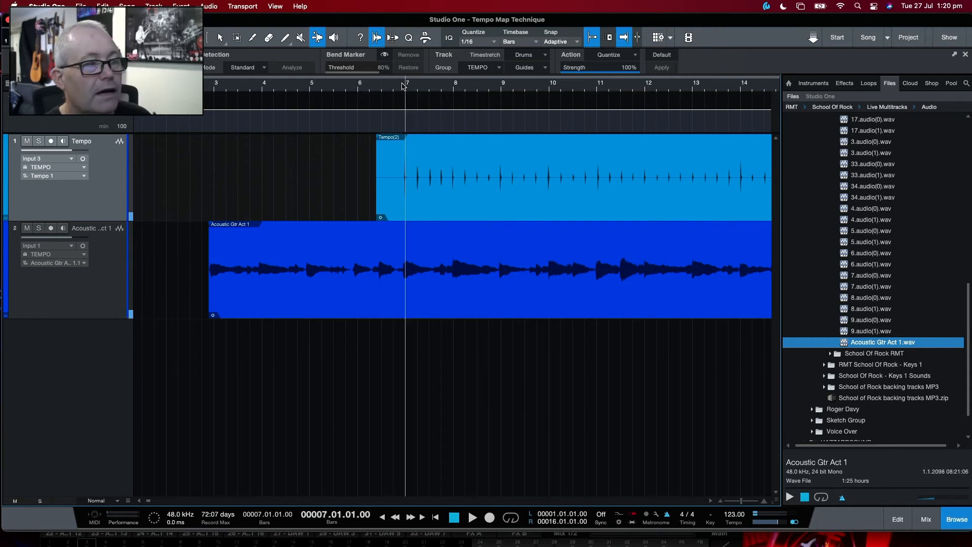
pyautogui.click(656, 515)
pyautogui.click(407, 264)
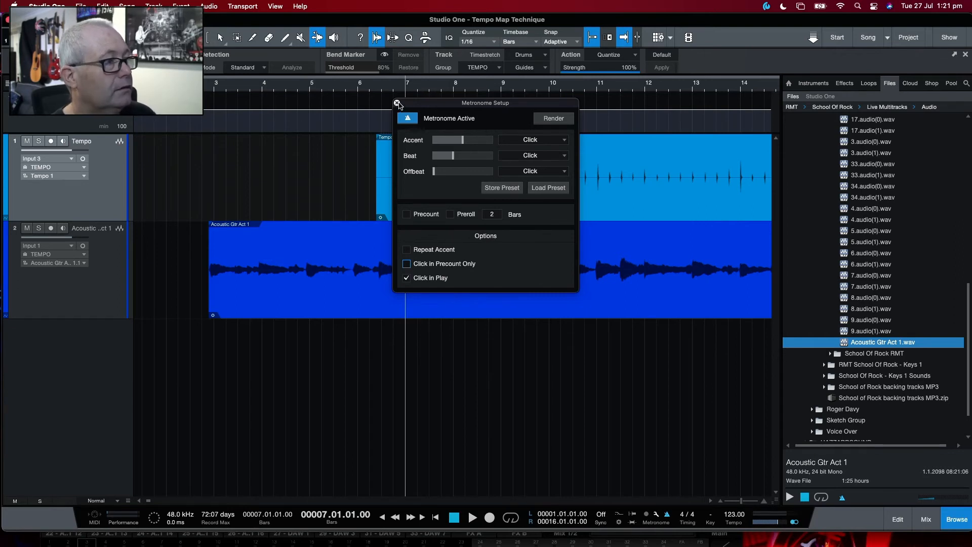
pyautogui.click(397, 102)
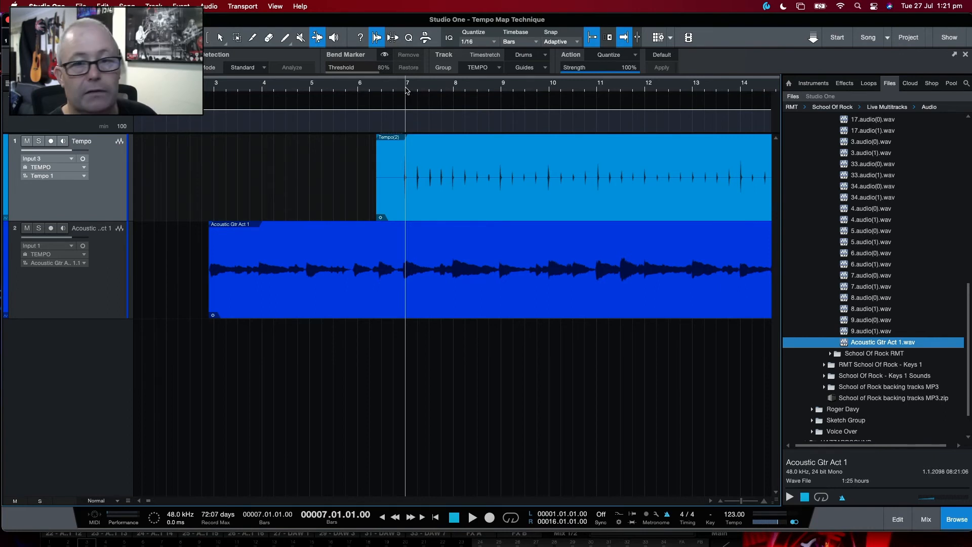
# Play both tracks from bar 7 with the metronome and examine how the hits line up with the bar lines
pyautogui.press('space')
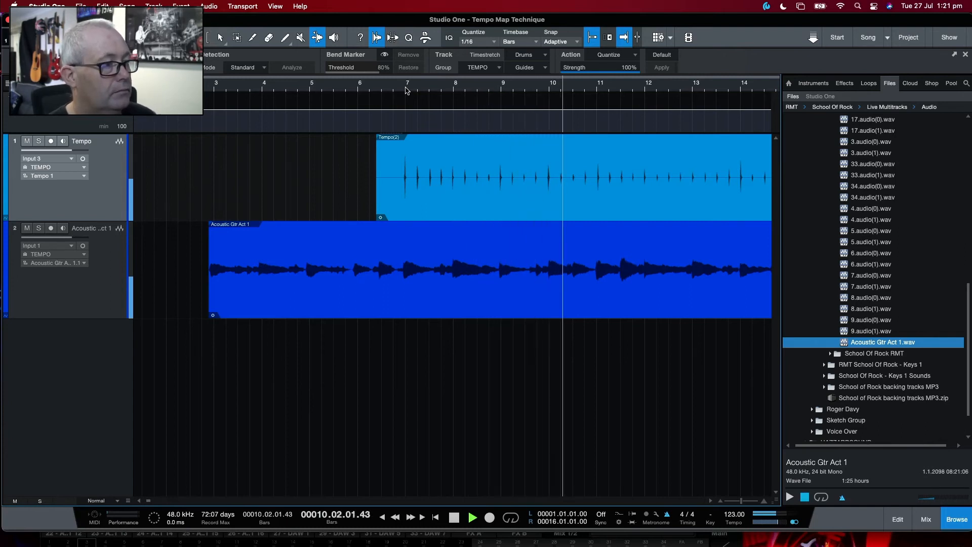
pyautogui.press('space')
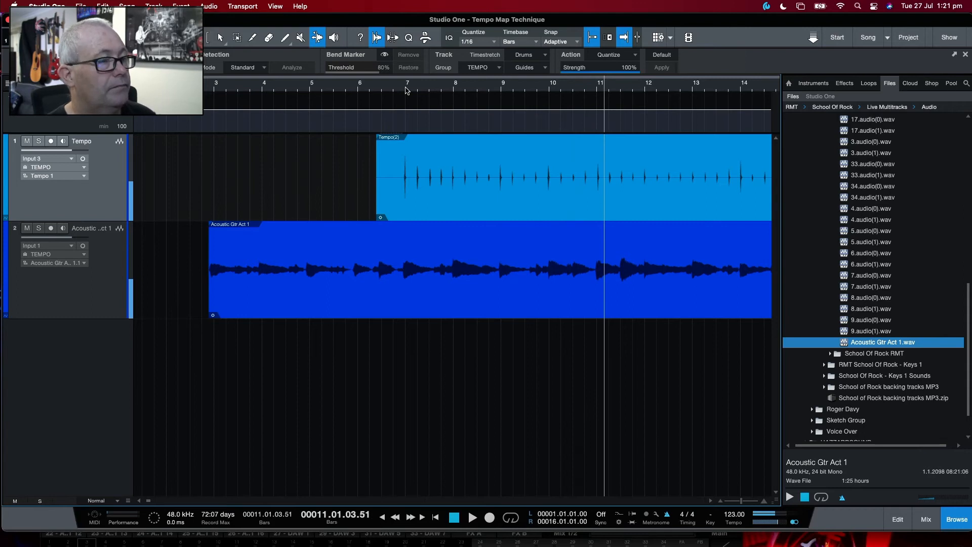
pyautogui.moveTo(406, 88); pyautogui.dragTo(315, 140)
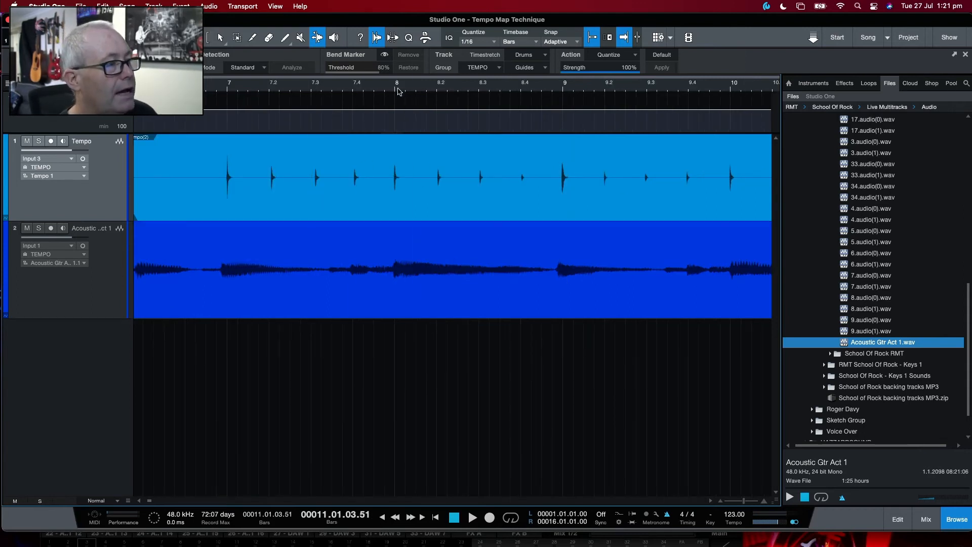
pyautogui.moveTo(395, 88); pyautogui.dragTo(395, 75)
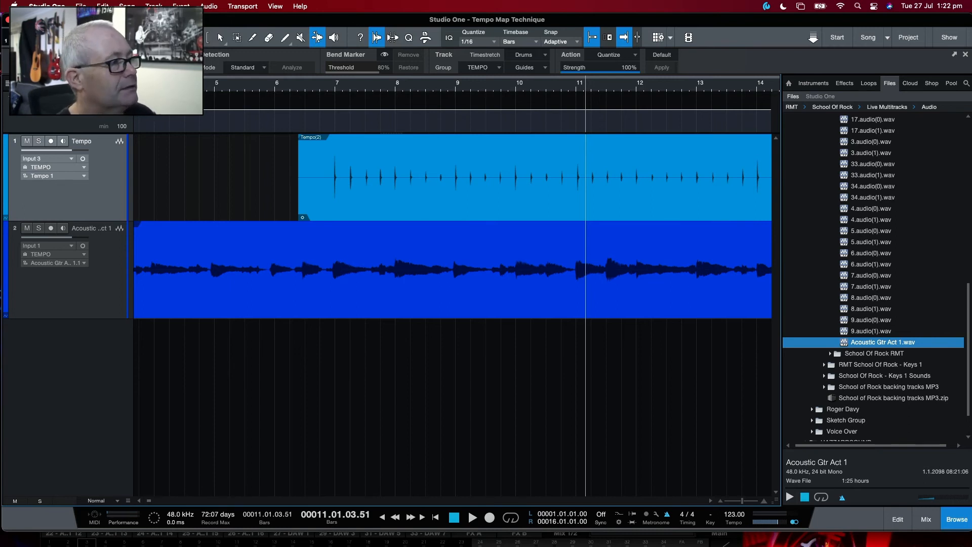
# Show the marker track and place a bridge marker at bar 7
pyautogui.click(111, 84)
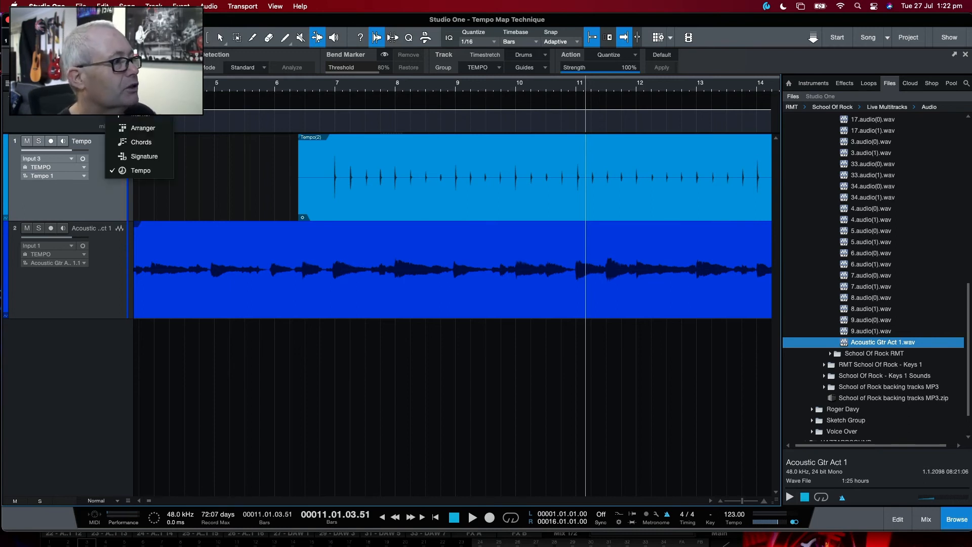
pyautogui.click(150, 176)
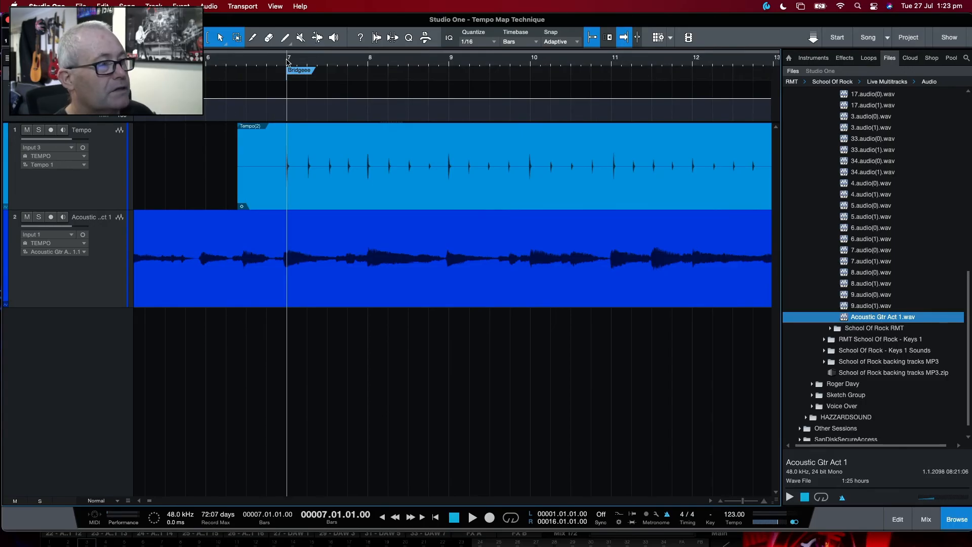
# Insert tempo points at bars 7 and 11 and set the tempo between them to 125
pyautogui.hscroll(1, 287, 63)
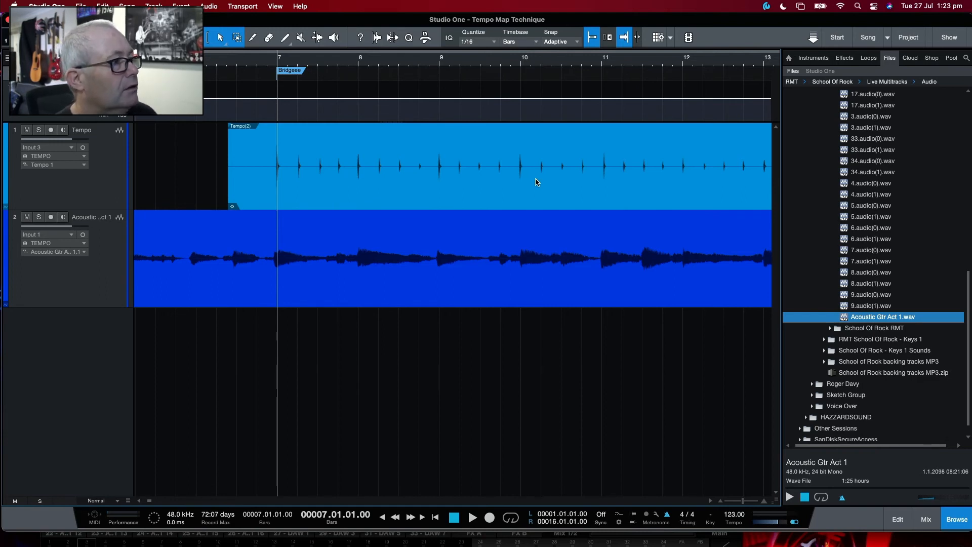
pyautogui.click(278, 100)
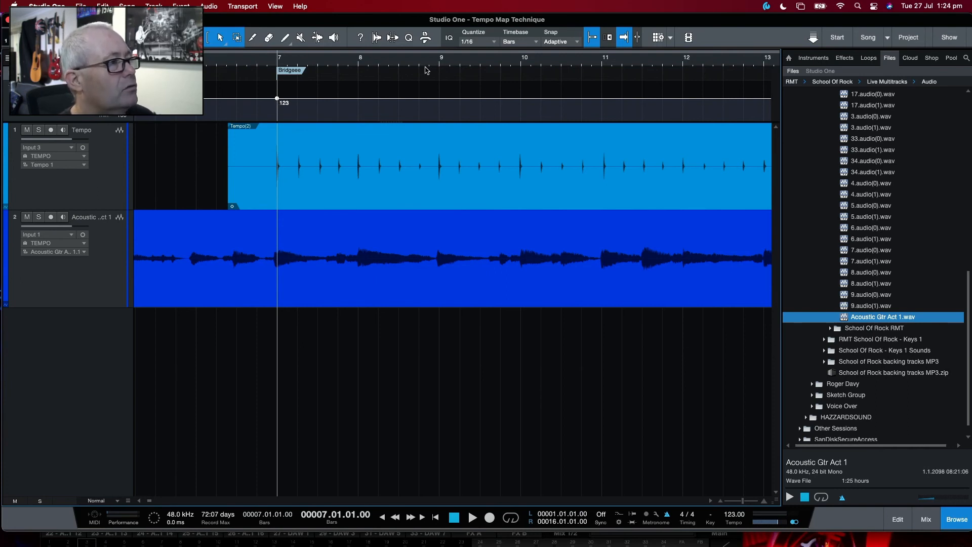
pyautogui.click(602, 102)
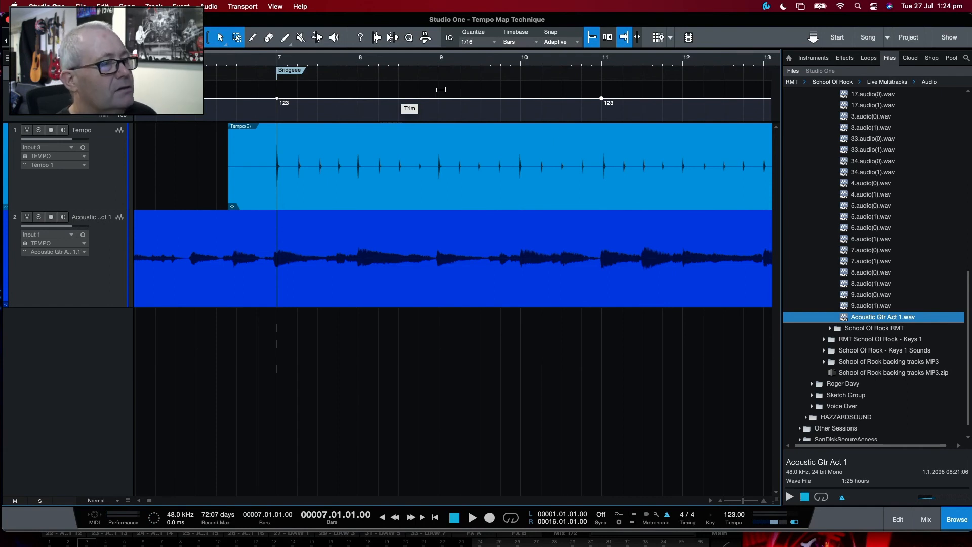
pyautogui.hscroll(2, 435, 93)
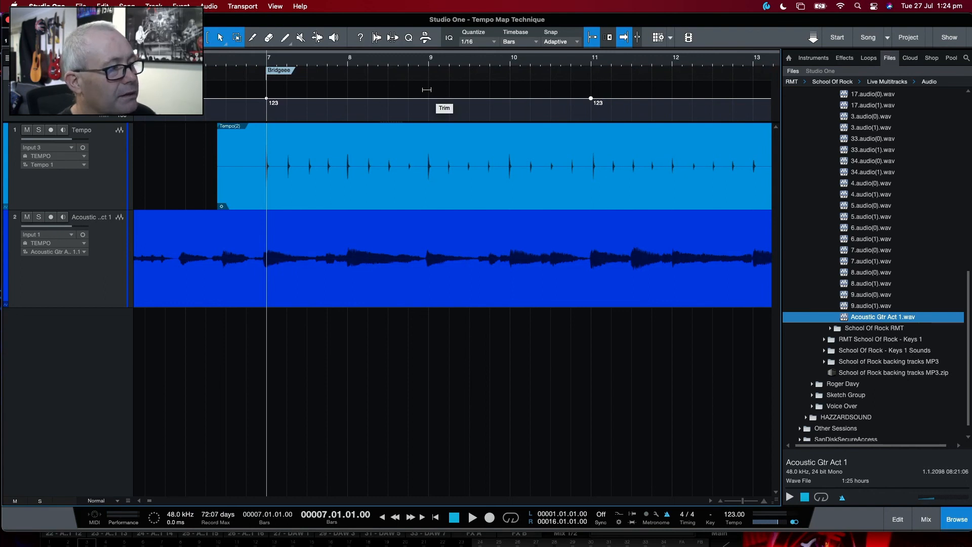
pyautogui.moveTo(427, 90); pyautogui.dragTo(429, 87)
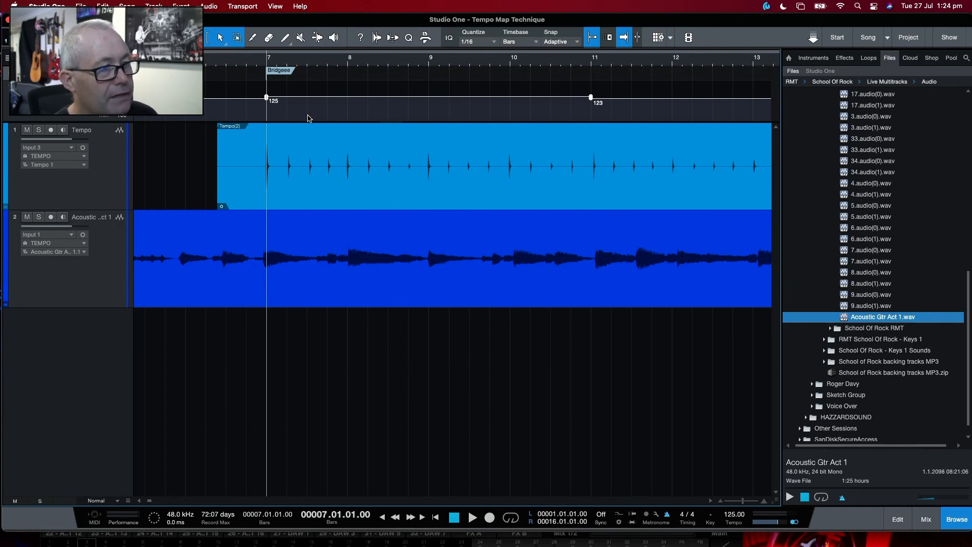
# Add a CHORUS marker at bar 11 and play through the section to check the timing
pyautogui.click(591, 63)
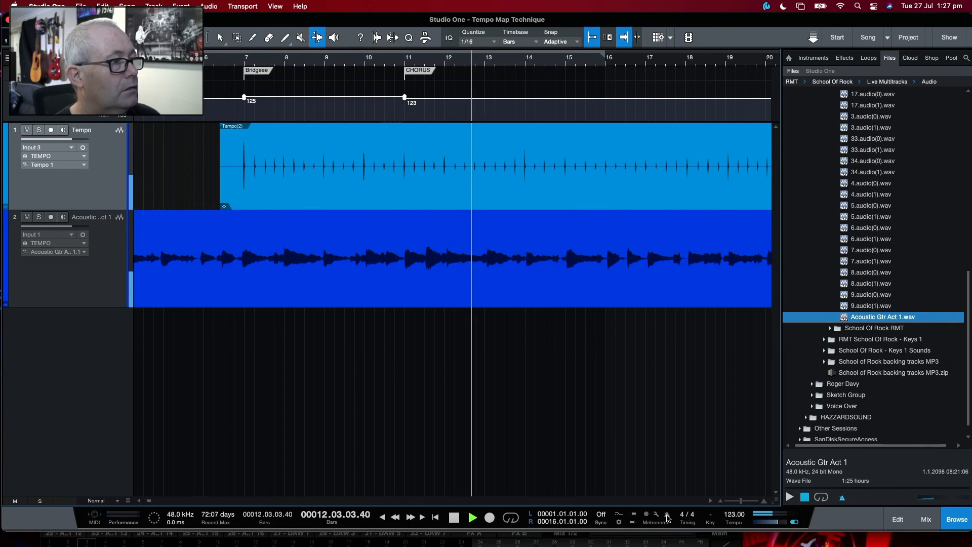
pyautogui.press('space')
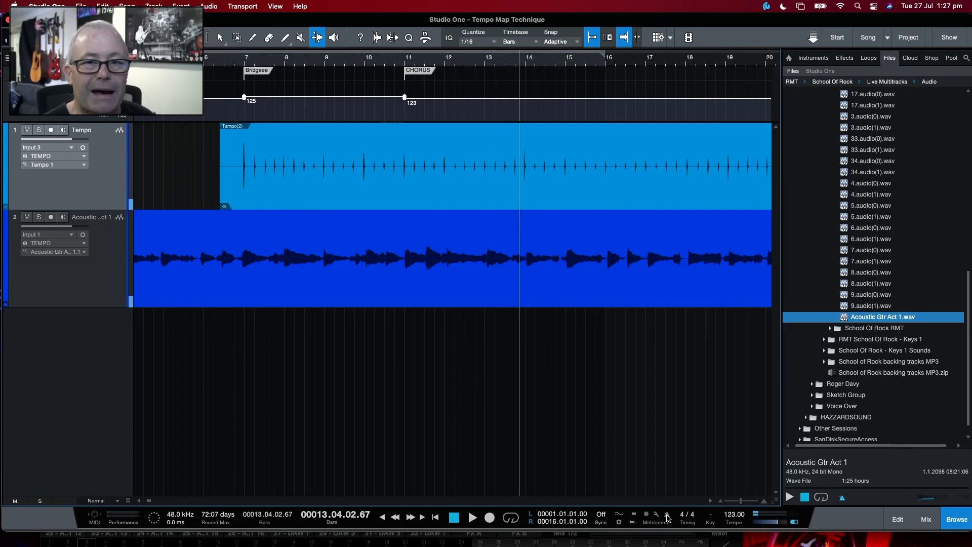